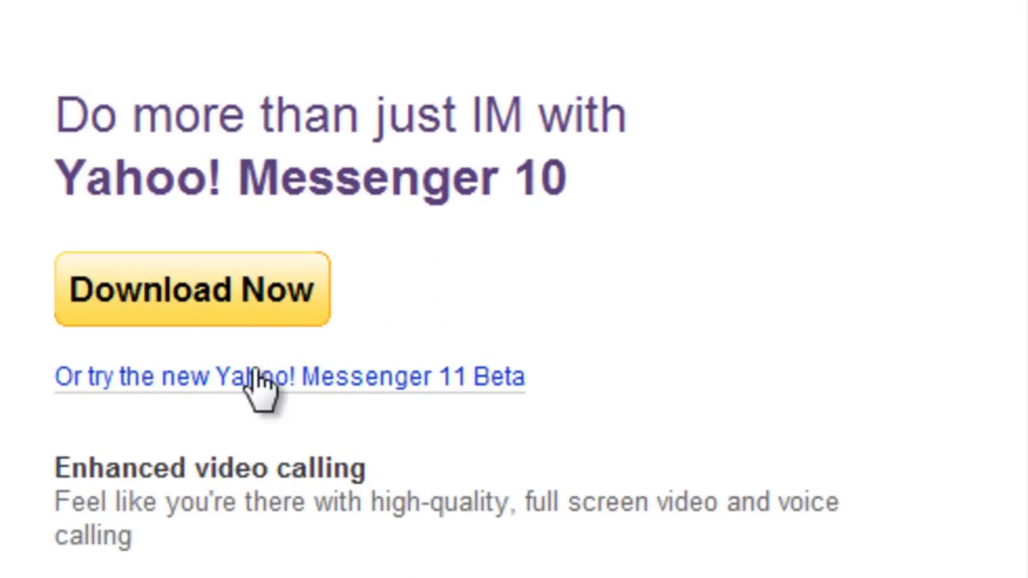
Start downloading Yahoo! Messenger 10 from the Yahoo! Messenger page's Download Now button
click(203, 295)
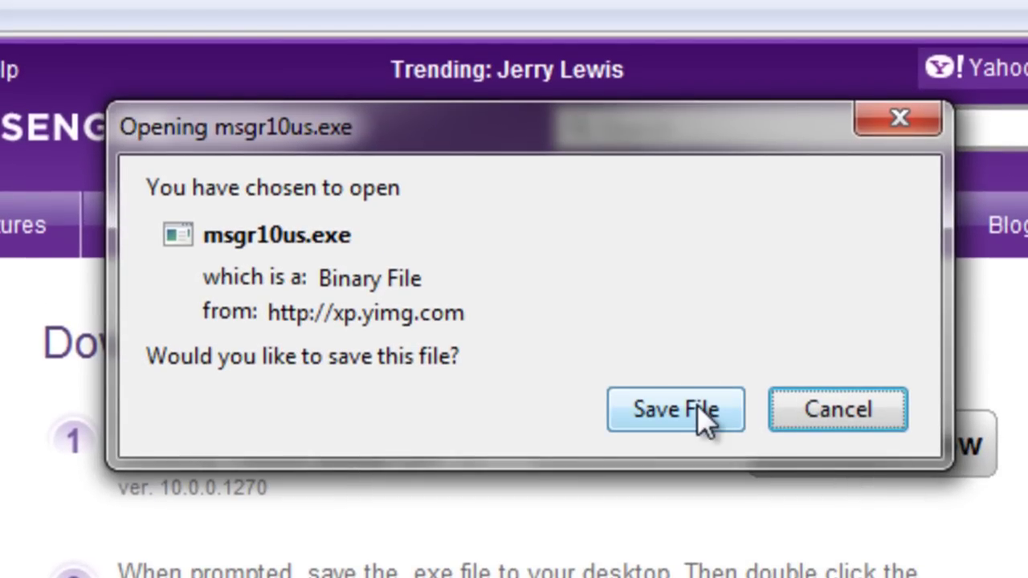
Save msgr10us.exe, then launch it from Downloads and allow it past the security warning
click(718, 426)
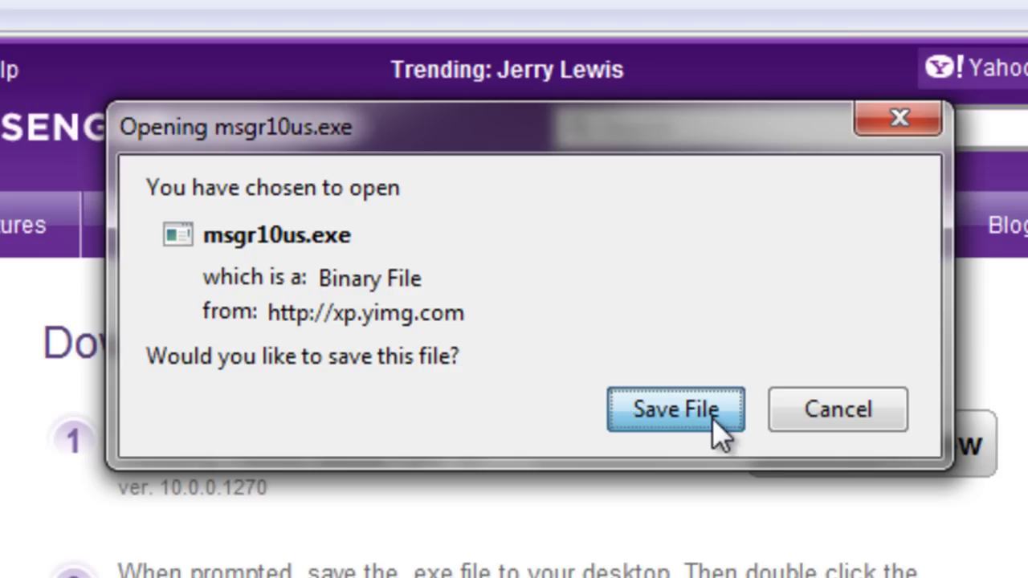
click(713, 419)
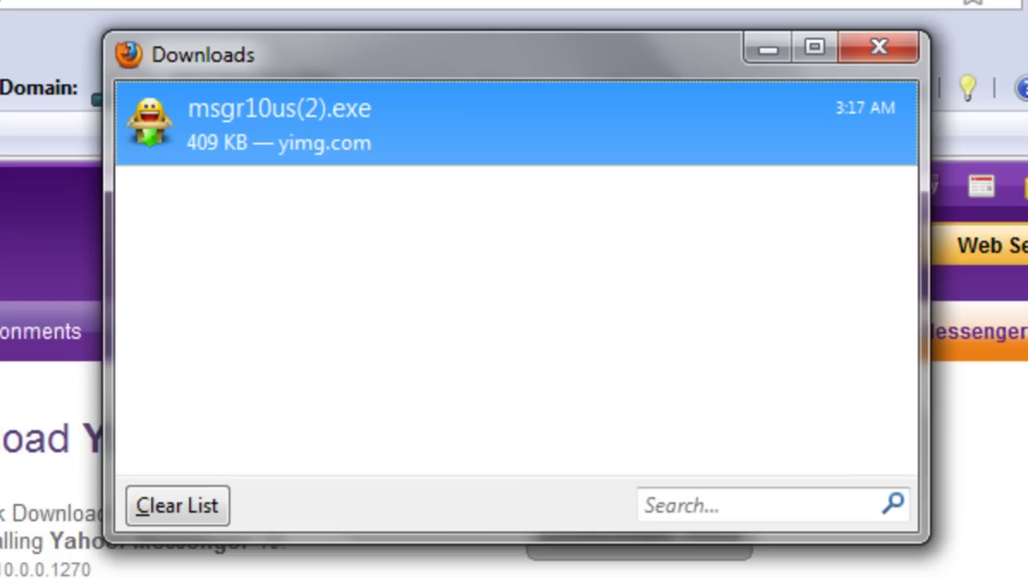
key(Return)
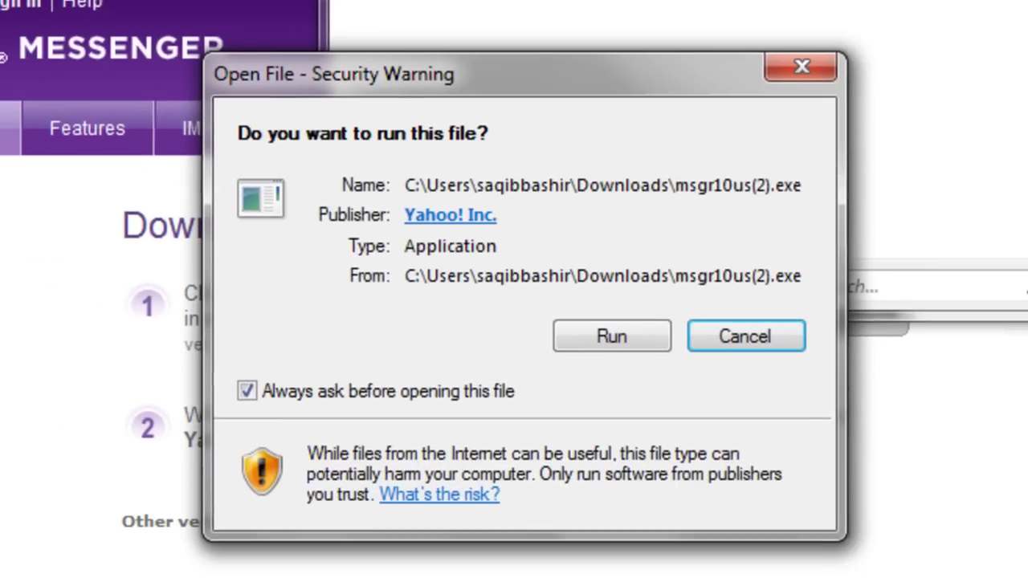
click(643, 344)
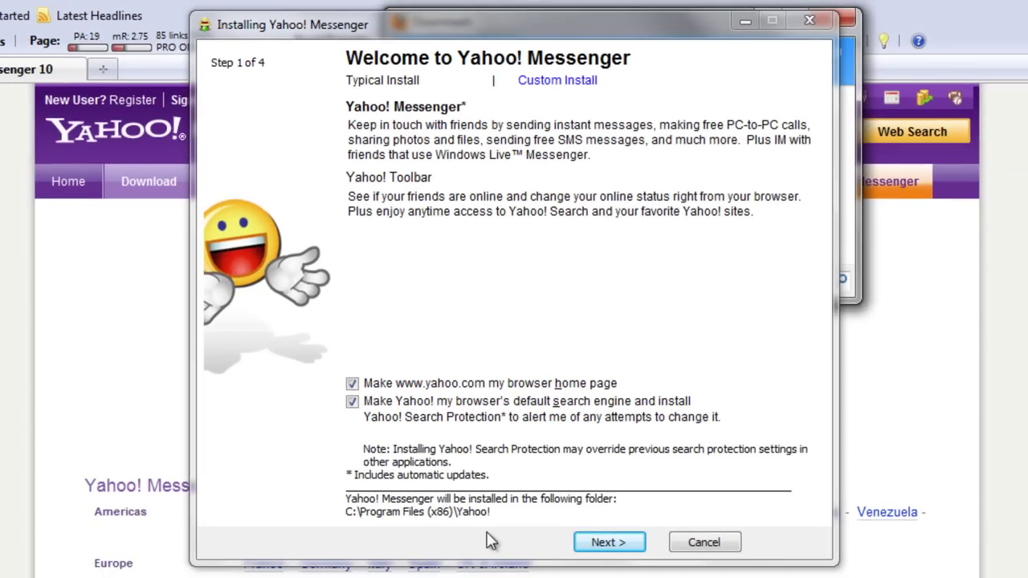
Accept the license, let the installer close Firefox, install, and finish with Messenger launching
click(603, 544)
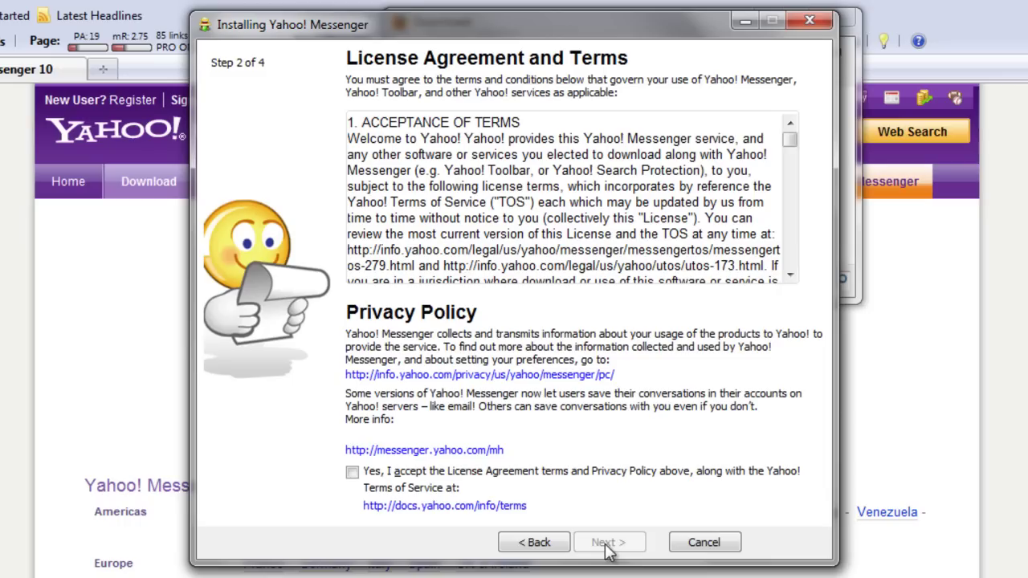
click(358, 475)
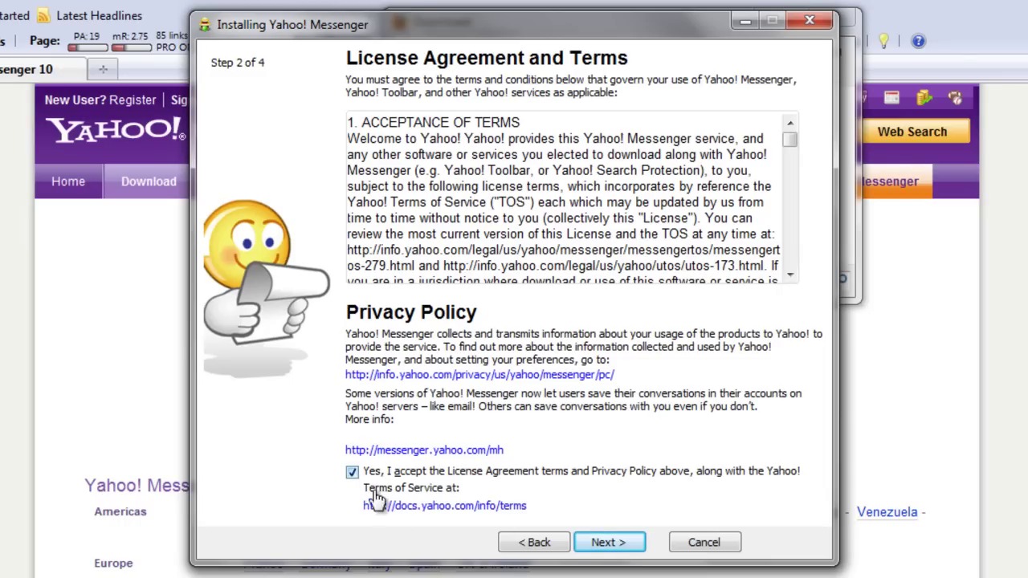
click(617, 546)
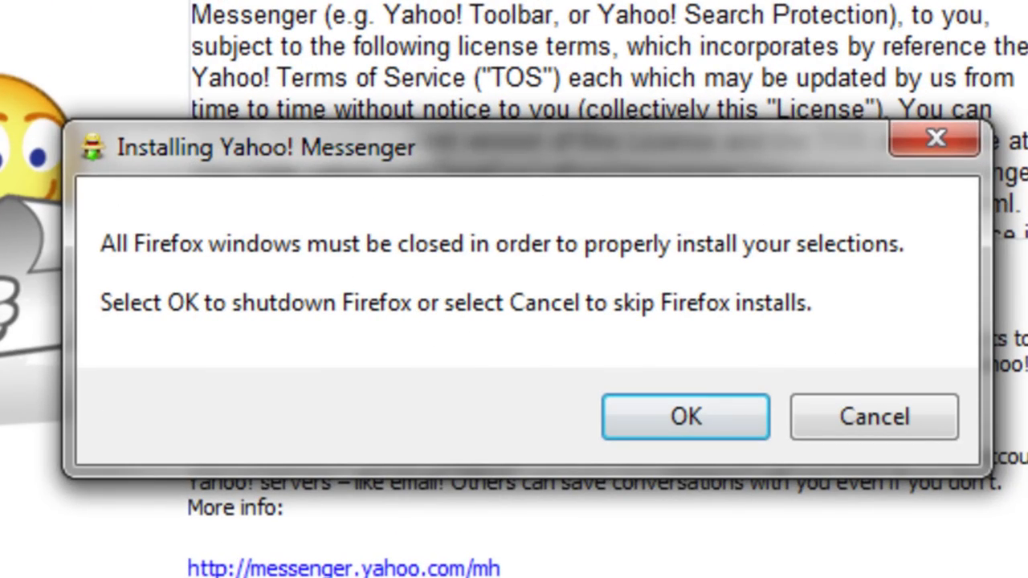
click(703, 425)
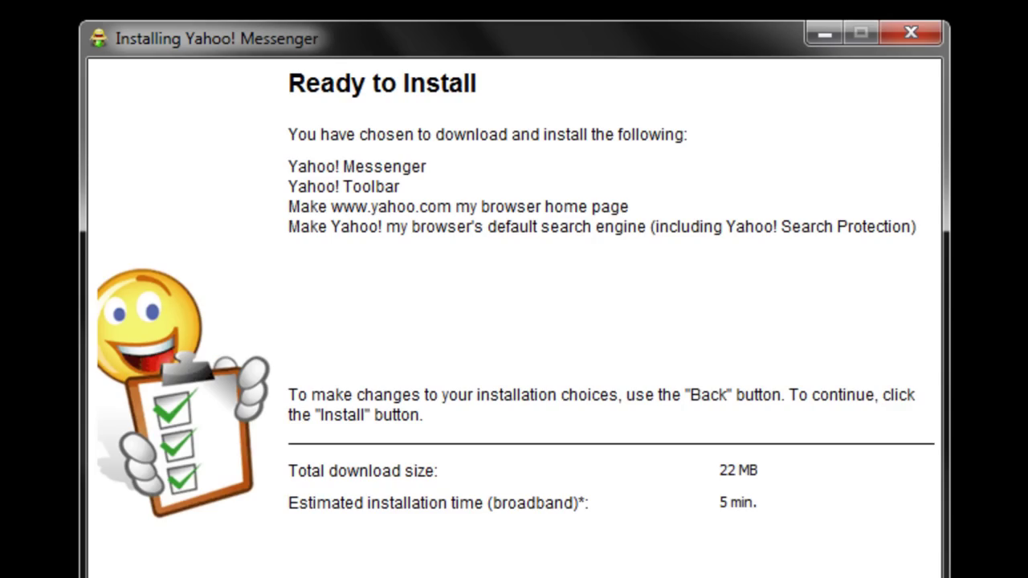
key(Return)
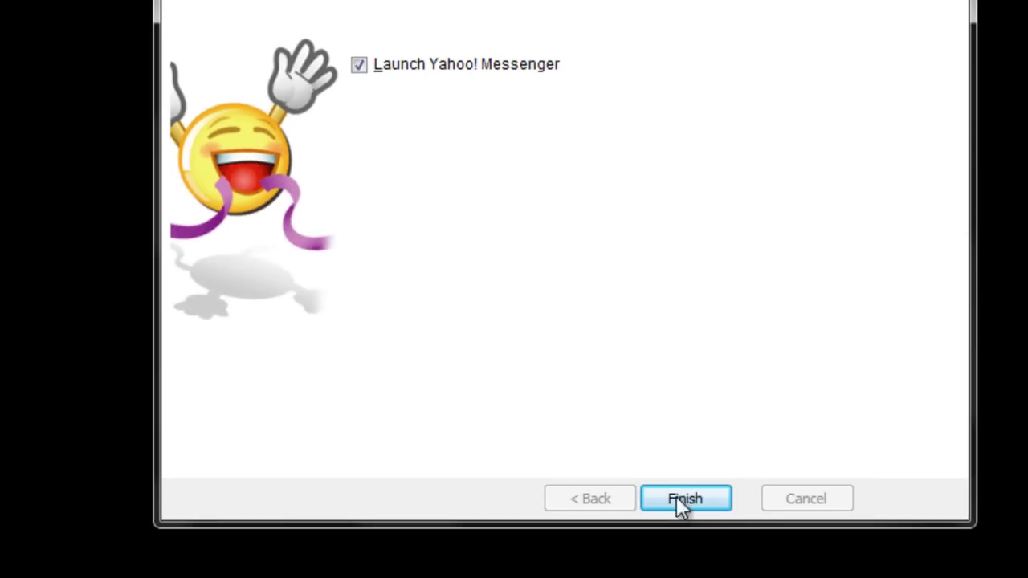
click(679, 500)
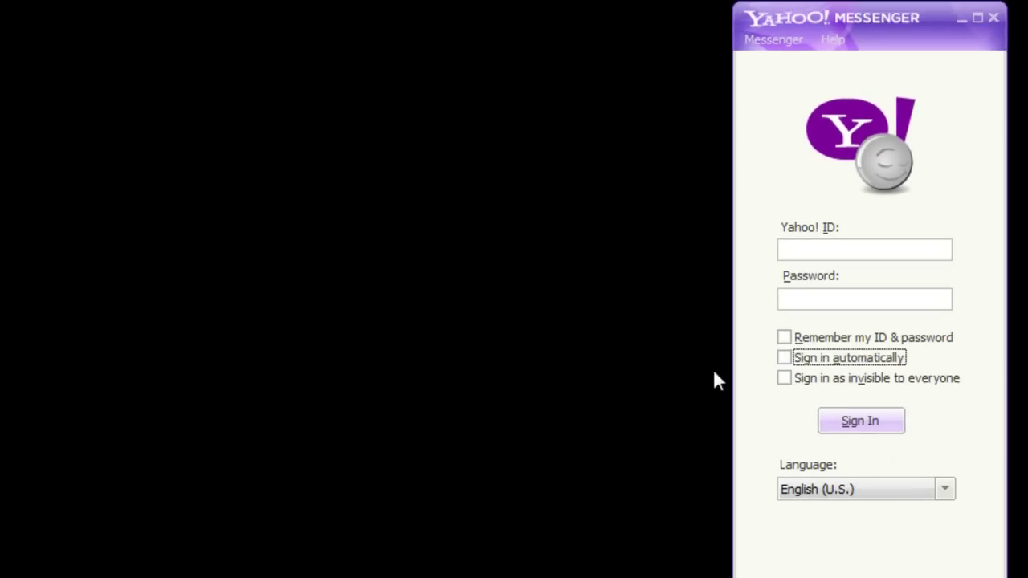
Sign in to Messenger with the account's Yahoo! ID and password
click(820, 23)
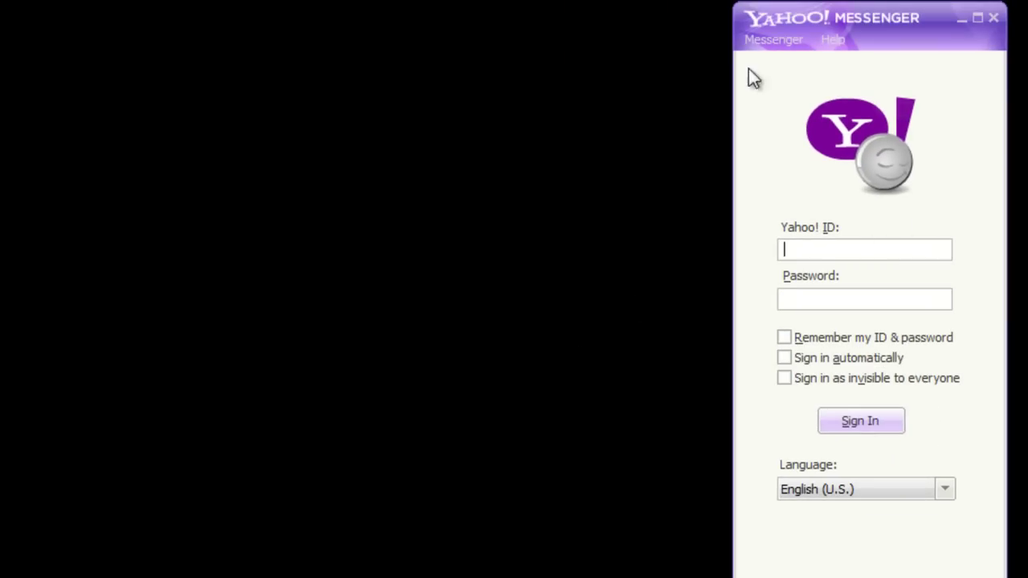
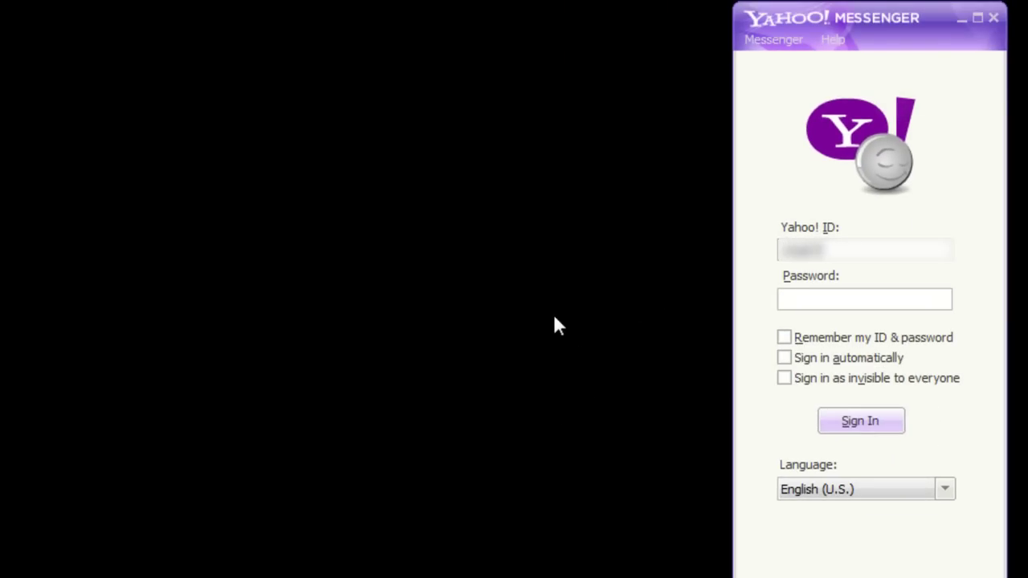
key(Tab)
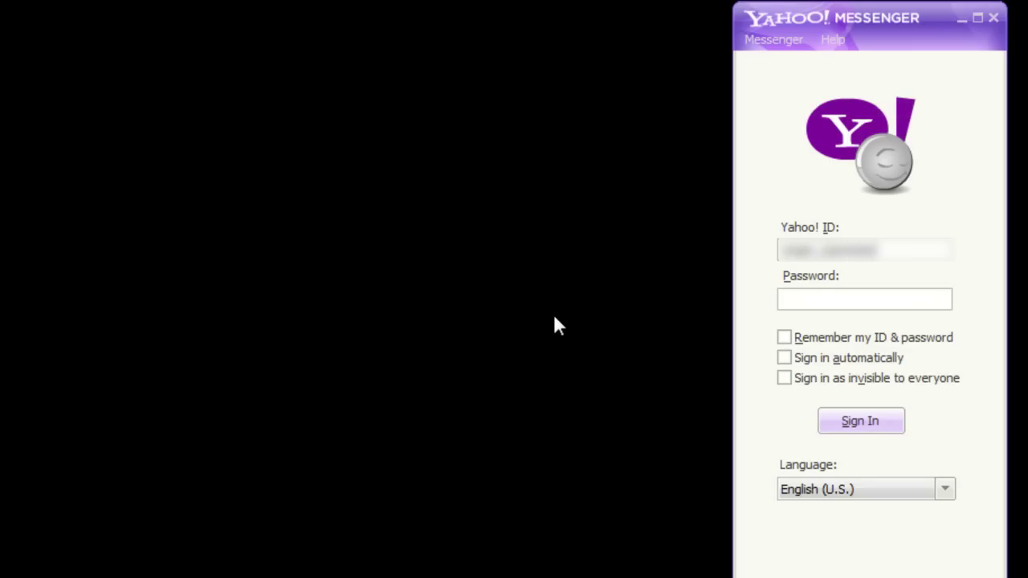
text(•••••••••)
key(Return)
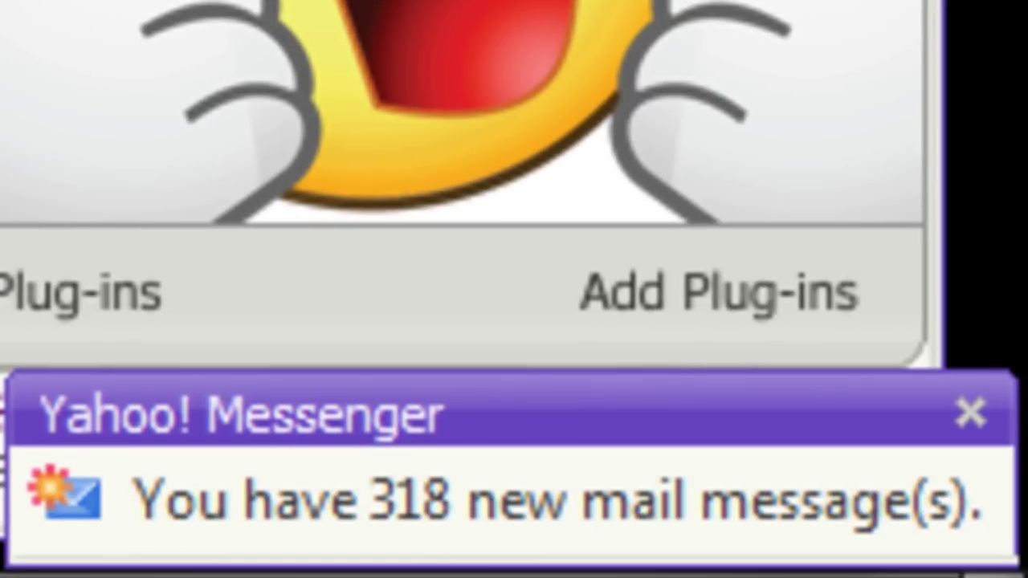
Dismiss the mail notice, view Add to Messenger List's Network options, keep Yahoo! Messenger, and cancel
click(971, 413)
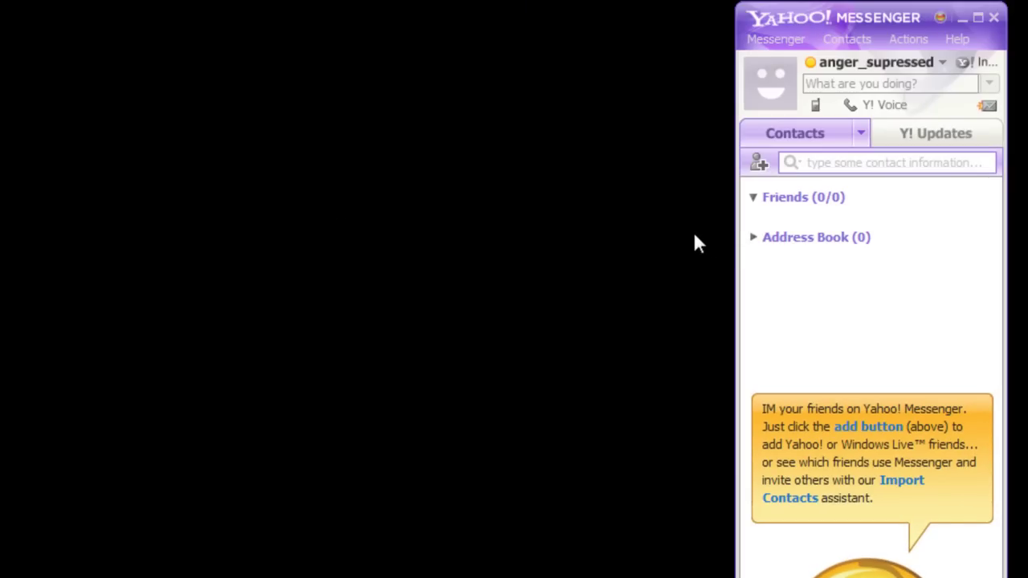
click(760, 165)
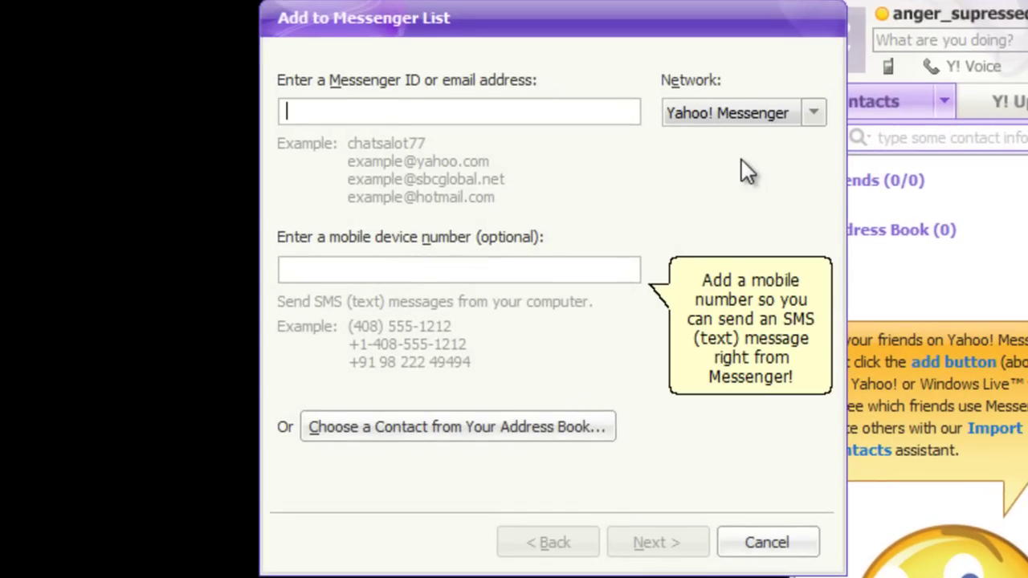
click(813, 115)
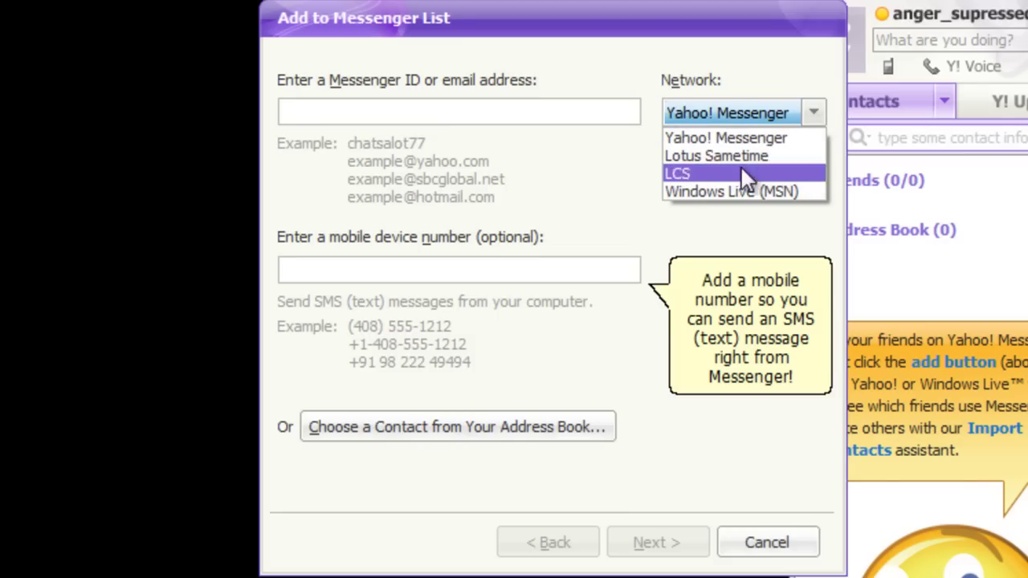
click(662, 227)
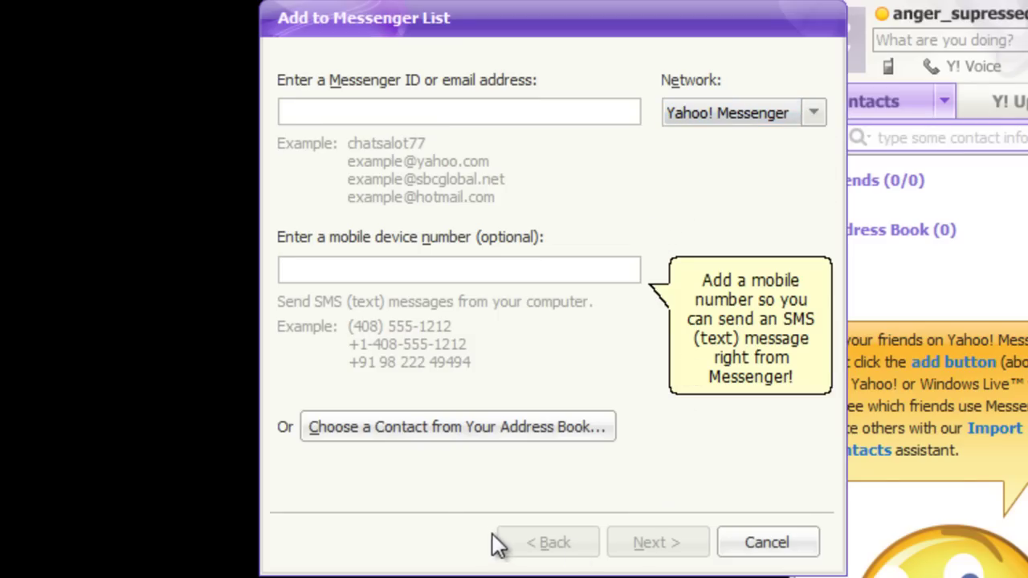
click(777, 543)
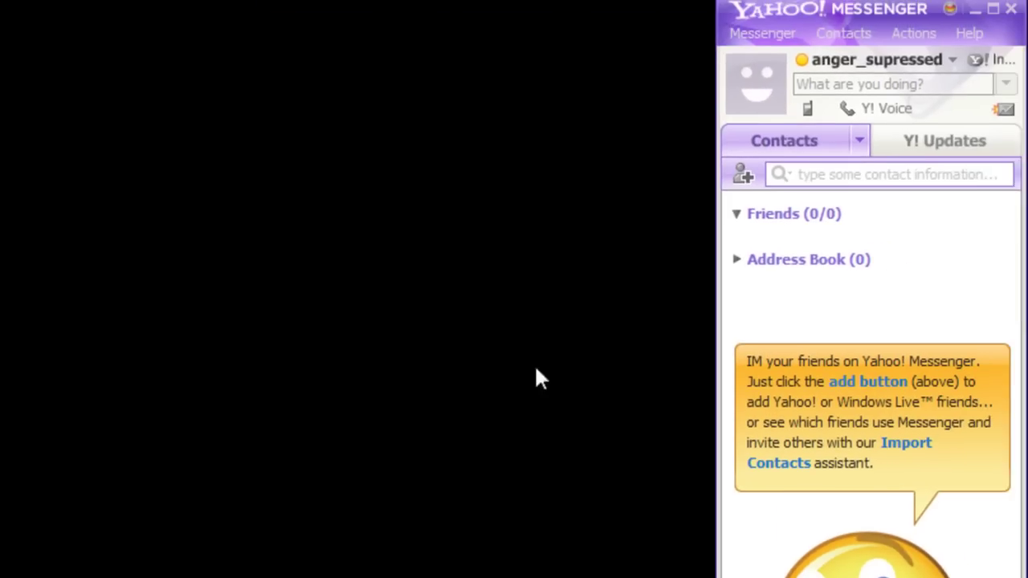
click(790, 120)
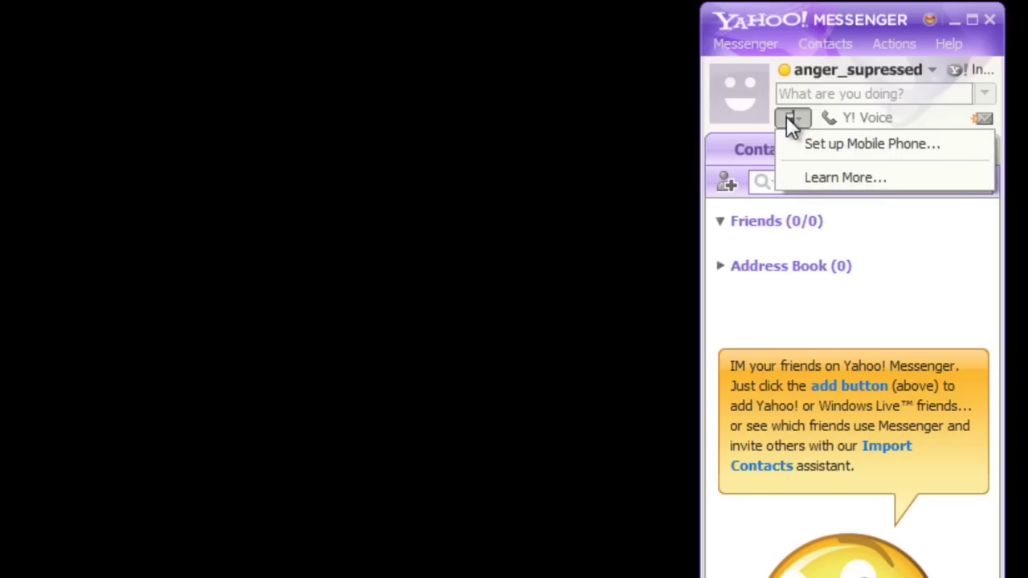
click(803, 143)
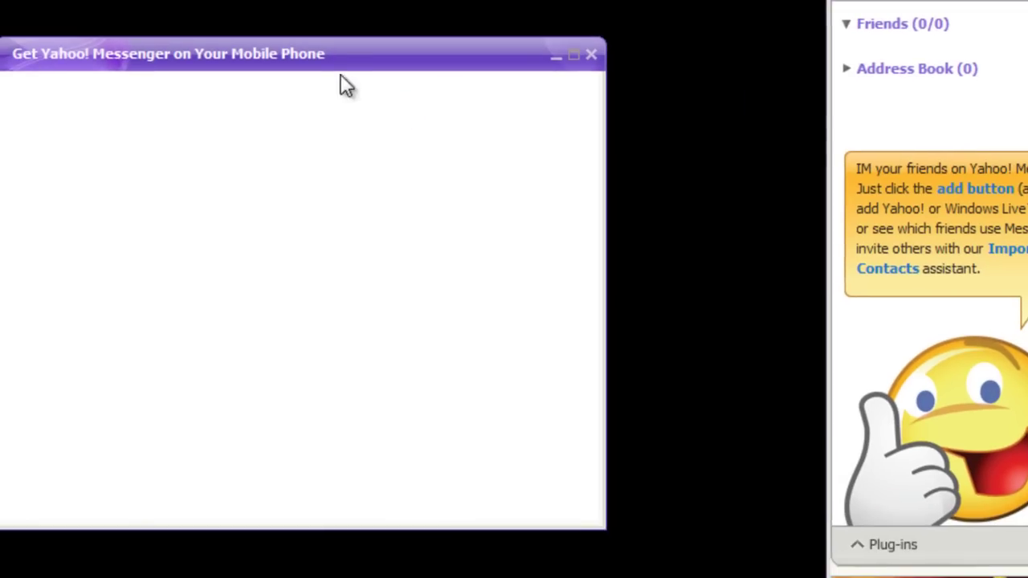
drag(323, 45, 485, 34)
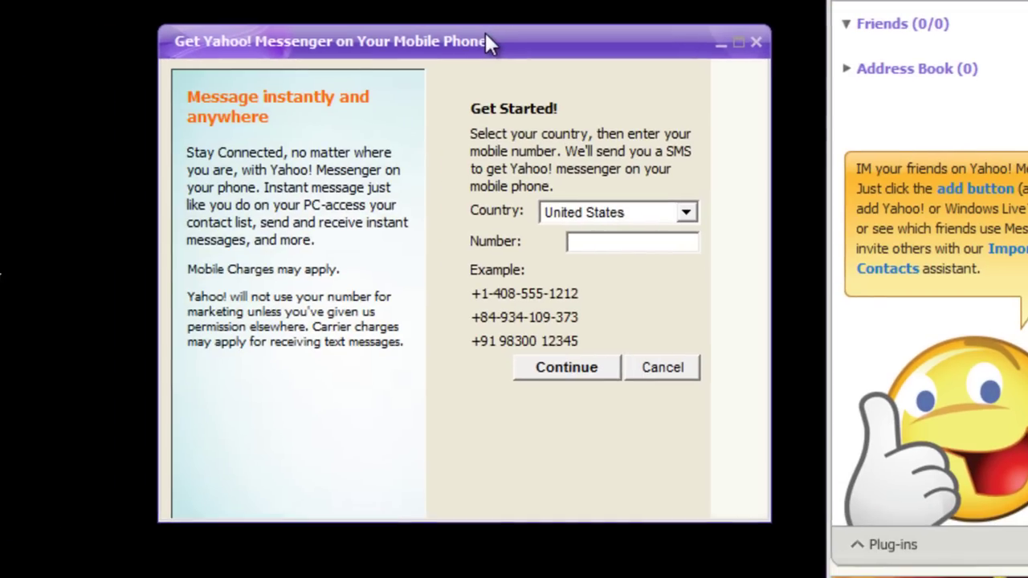
click(615, 247)
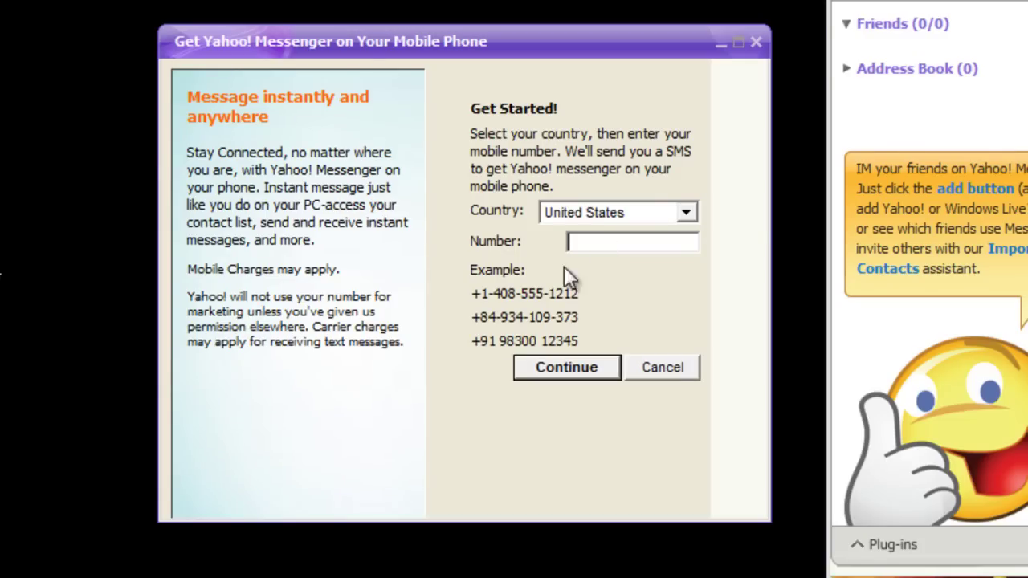
click(673, 368)
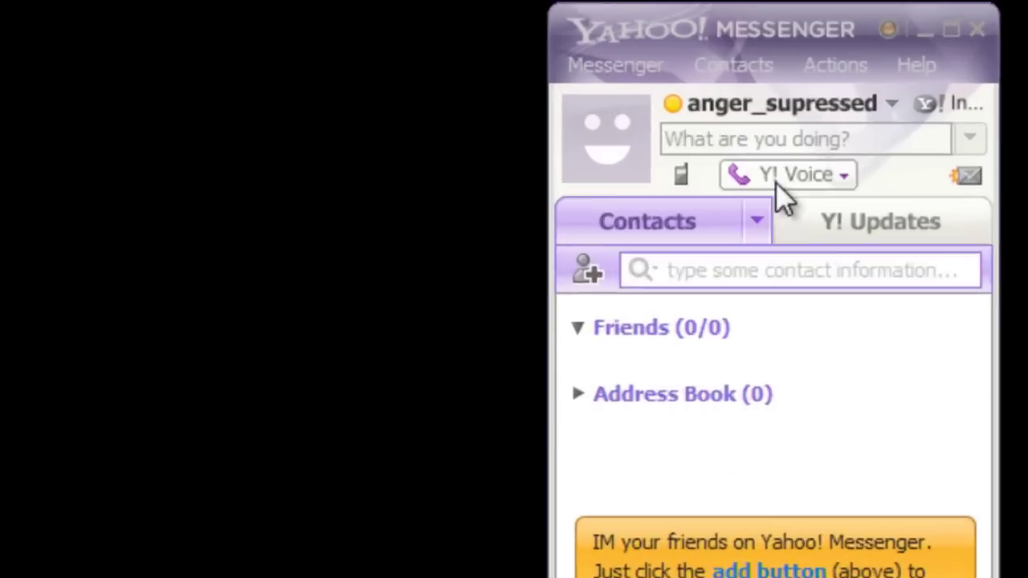
Glance at the Y! Voice menu, then switch to Y! Updates and choose to link Facebook
click(884, 107)
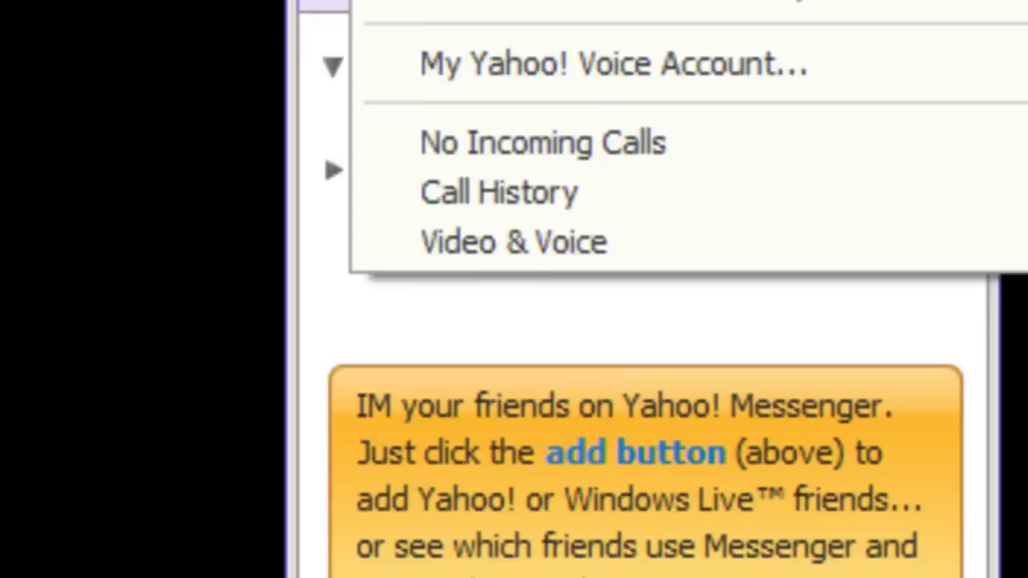
click(764, 26)
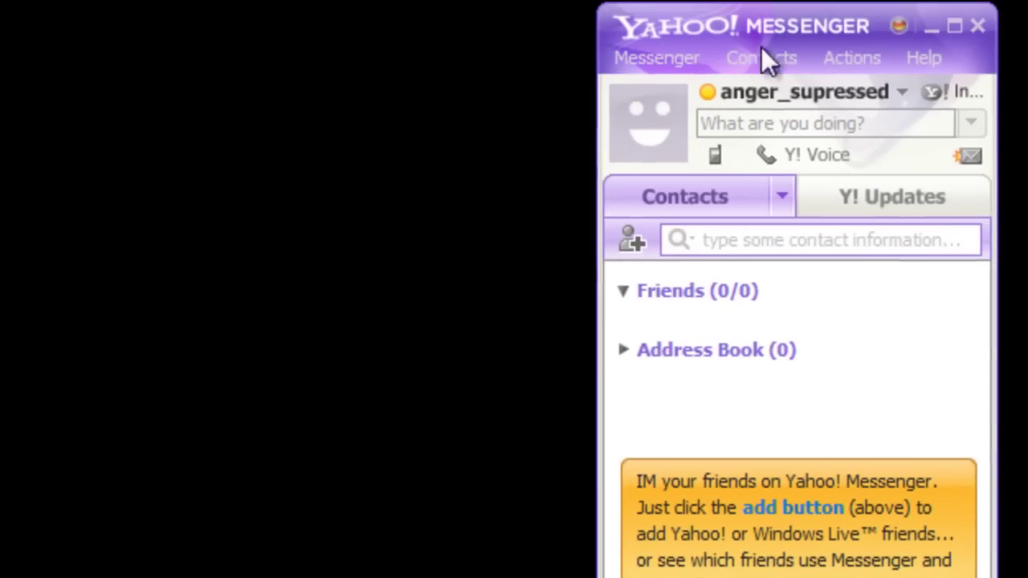
mouse_move(956, 158)
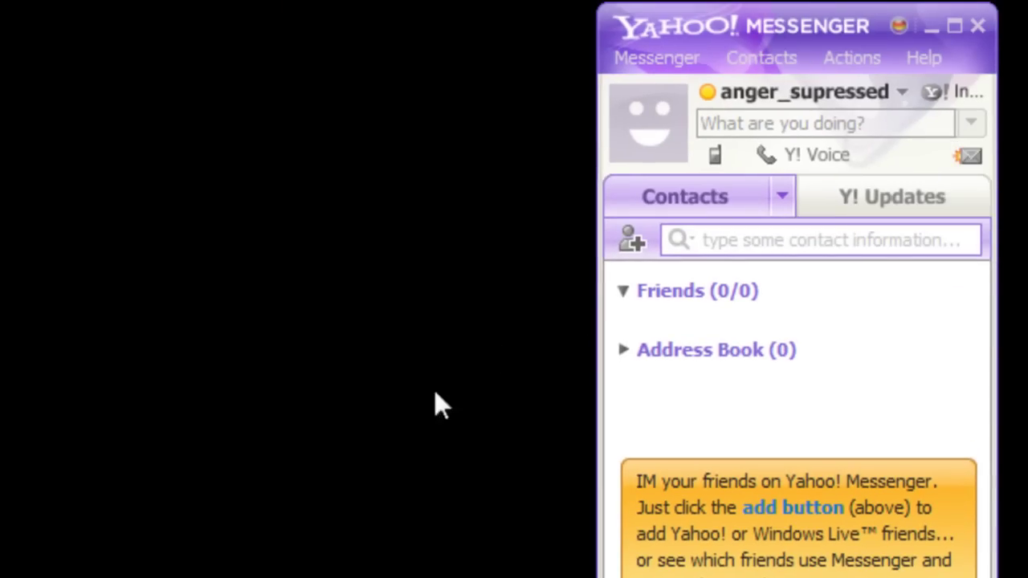
click(896, 203)
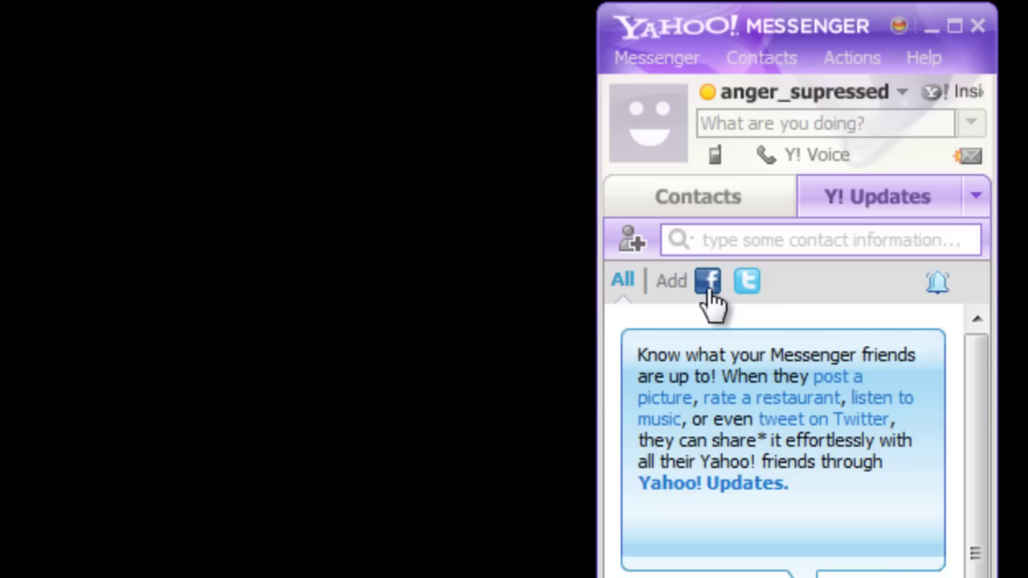
mouse_move(711, 294)
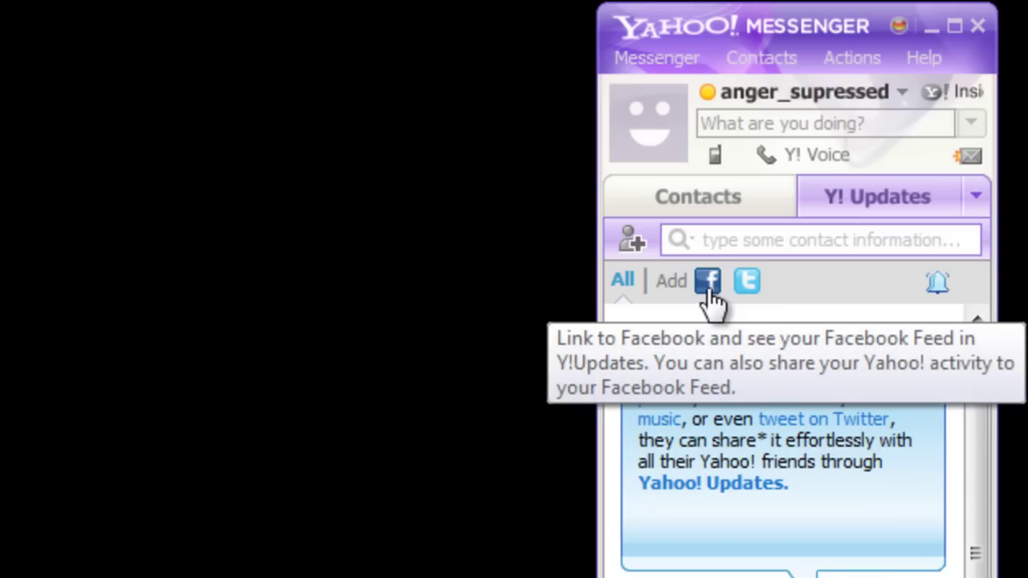
click(709, 282)
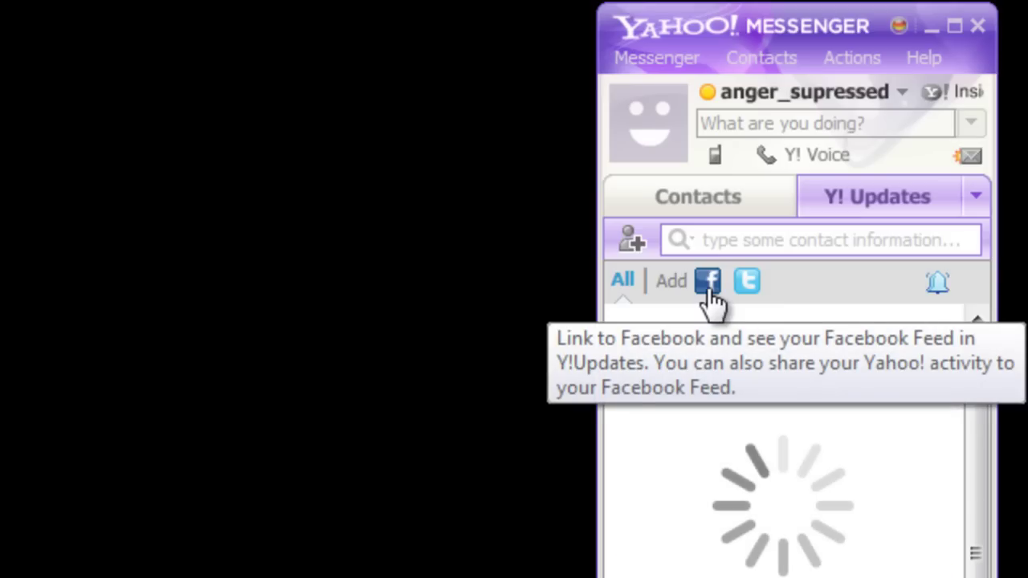
mouse_move(756, 294)
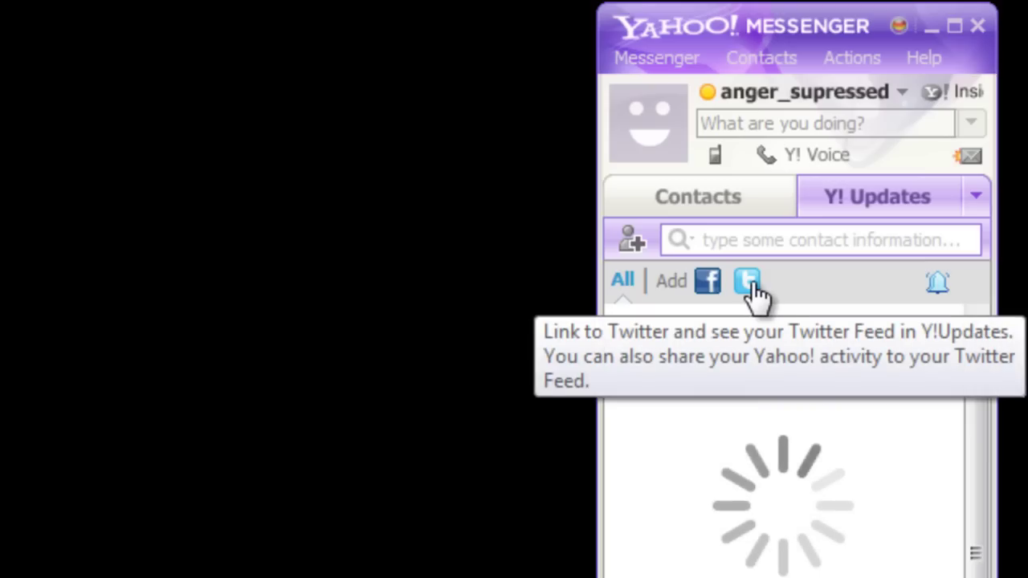